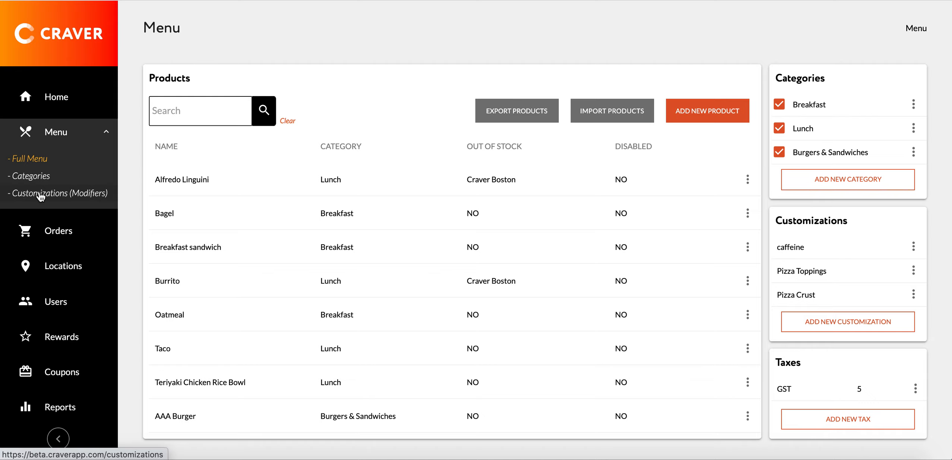
# Start a new customization in the Customizations (Modifiers) section and name it Coffee Modifiers
pyautogui.click(41, 194)
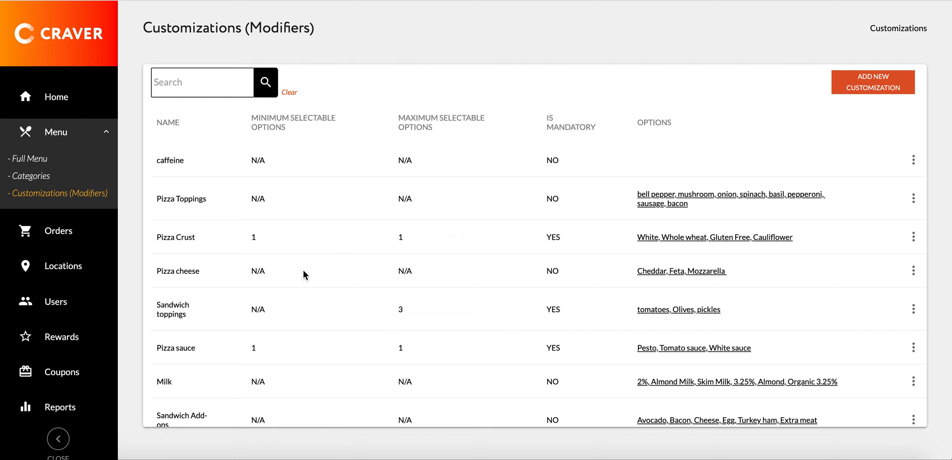
pyautogui.scroll(-2, 239, 320)
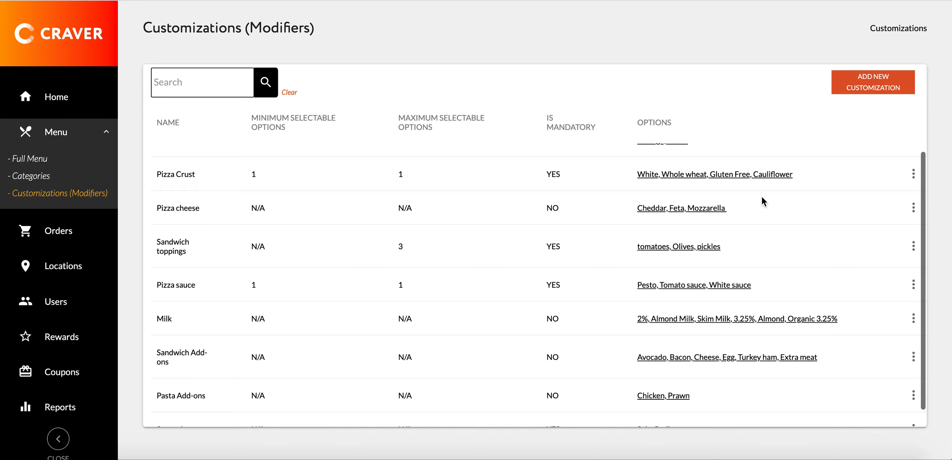
pyautogui.scroll(-1, 699, 252)
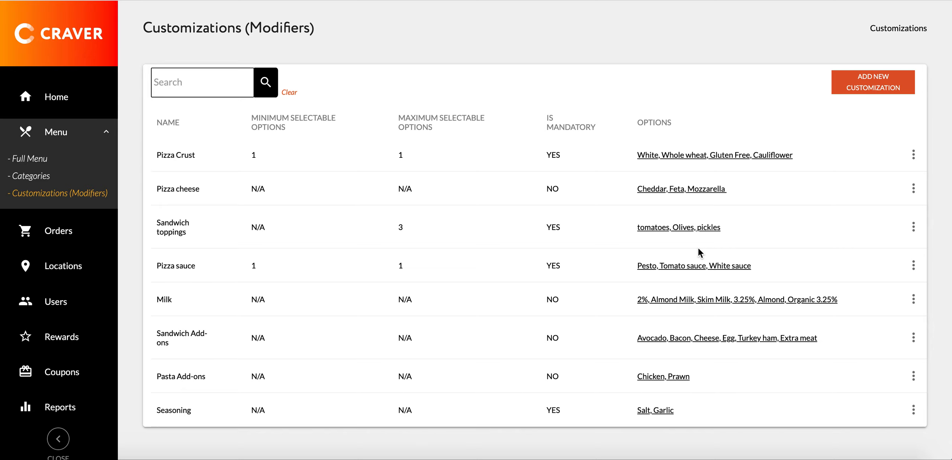
pyautogui.scroll(3, 698, 248)
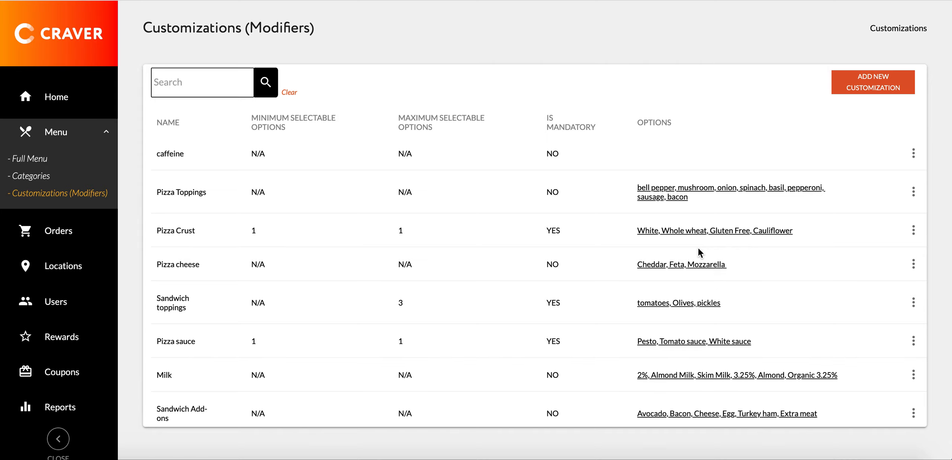
pyautogui.scroll(1, 698, 248)
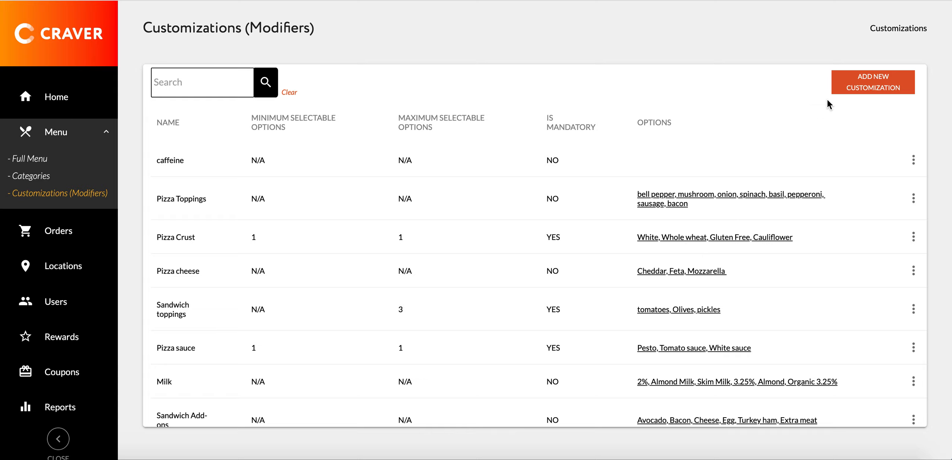
pyautogui.click(873, 89)
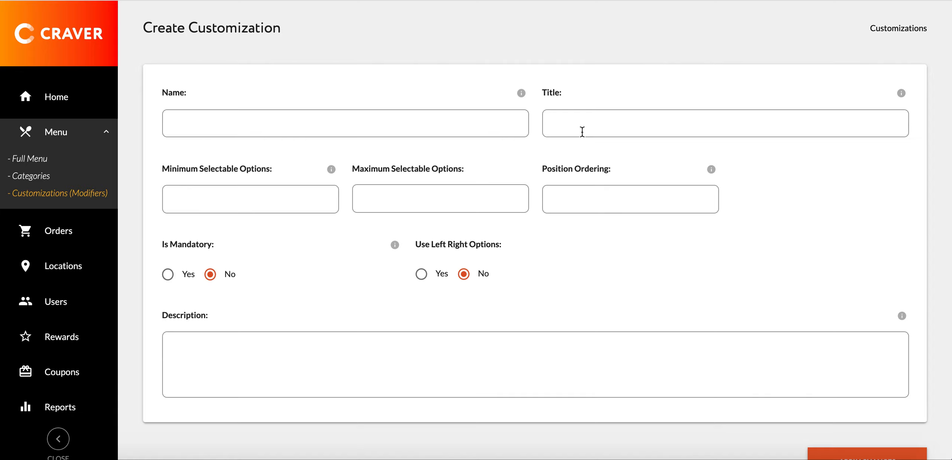
pyautogui.write('Coffe')
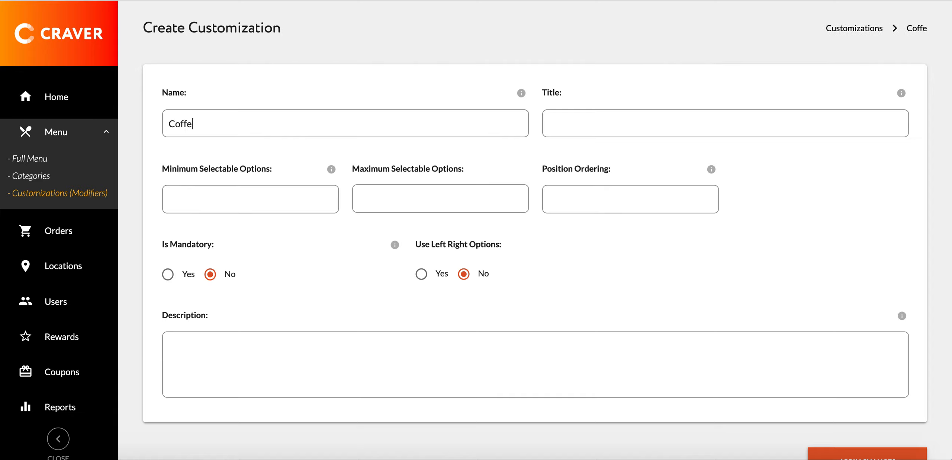
pyautogui.write('e Modifie')
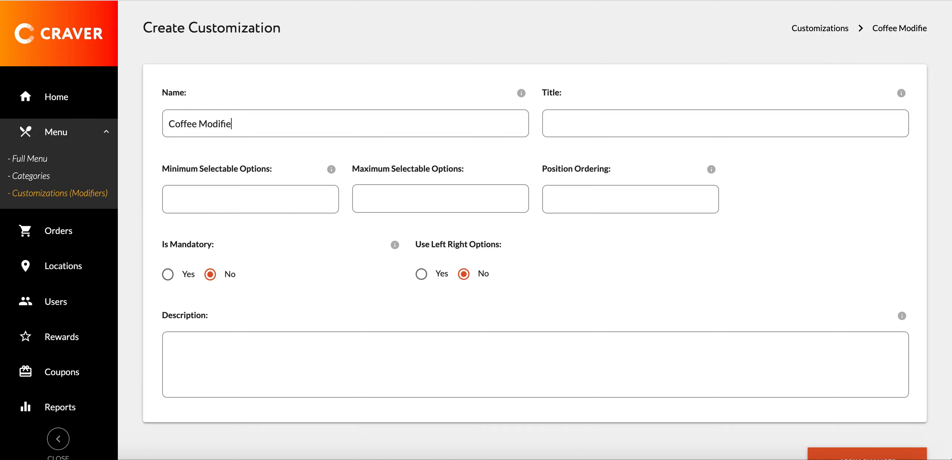
pyautogui.write('rs')
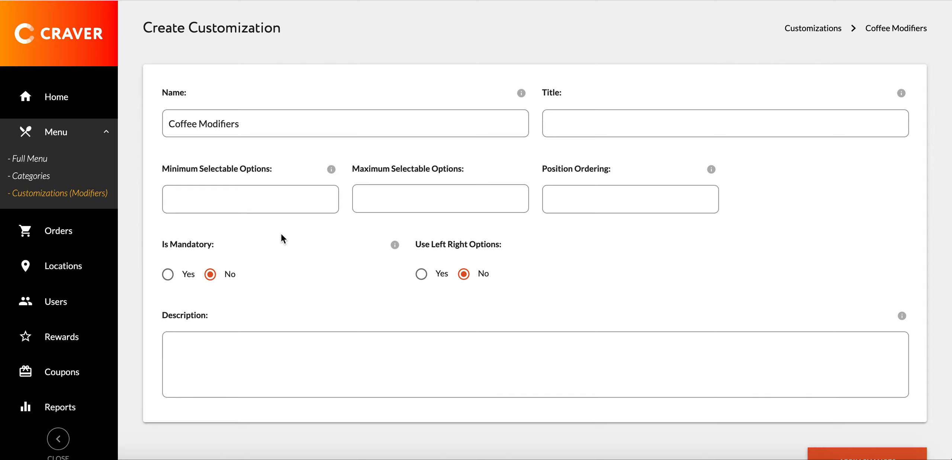
pyautogui.click(168, 275)
pyautogui.click(211, 276)
pyautogui.click(239, 207)
pyautogui.write('1')
pyautogui.click(367, 202)
pyautogui.write('3')
pyautogui.click(187, 202)
pyautogui.moveTo(187, 202); pyautogui.dragTo(149, 207)
pyautogui.press('BackSpace')
pyautogui.click(367, 199)
pyautogui.press('BackSpace')
# Save the Coffee Modifiers customization and look through the customizations listed on the Menu page
pyautogui.scroll(-1, 533, 280)
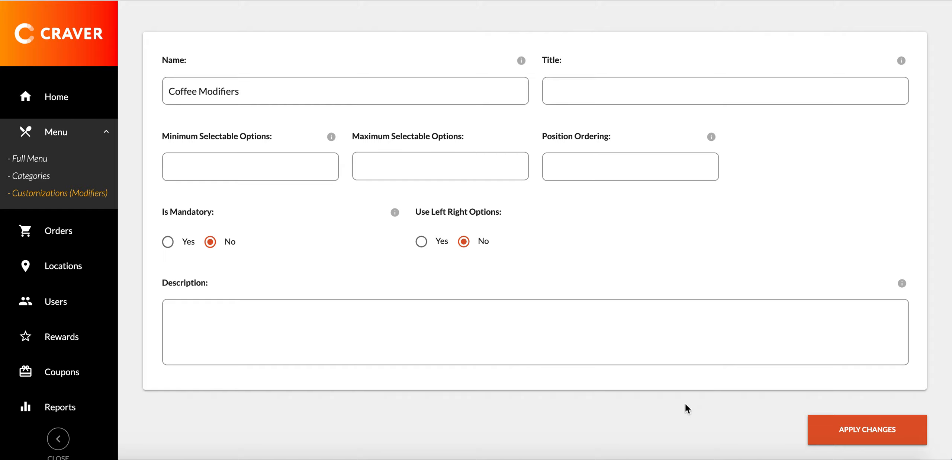
pyautogui.click(897, 431)
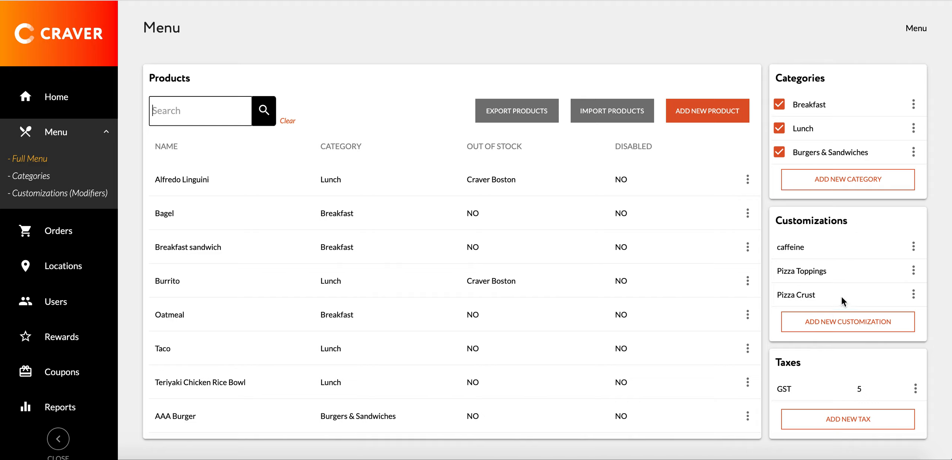
pyautogui.scroll(-3, 827, 293)
pyautogui.scroll(-3, 827, 294)
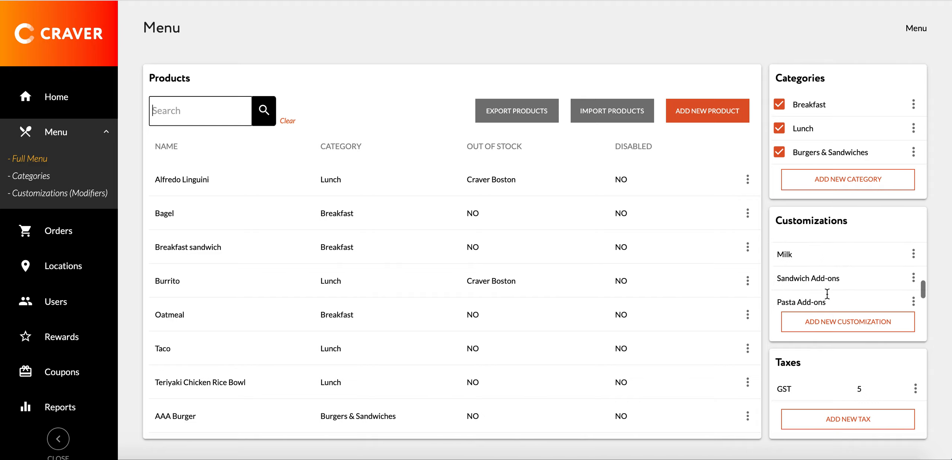
# Find Coffee Modifiers in the Customizations (Modifiers) section and open its options
pyautogui.click(47, 193)
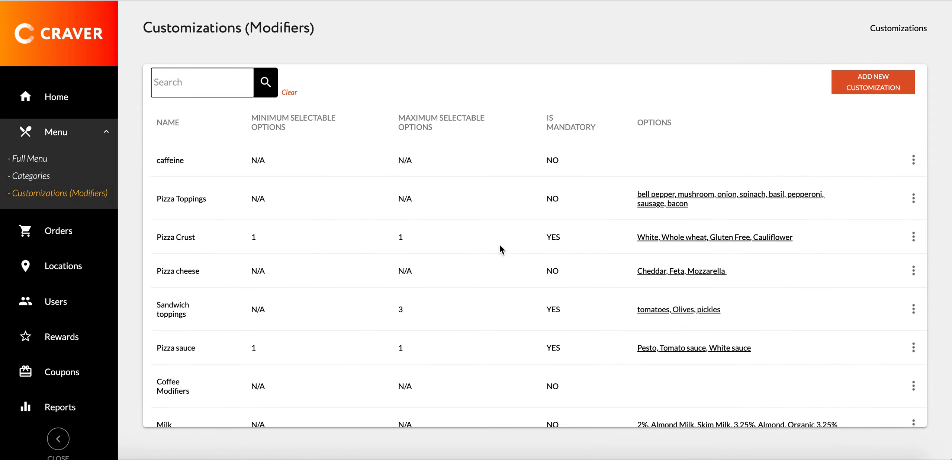
pyautogui.scroll(-1, 199, 328)
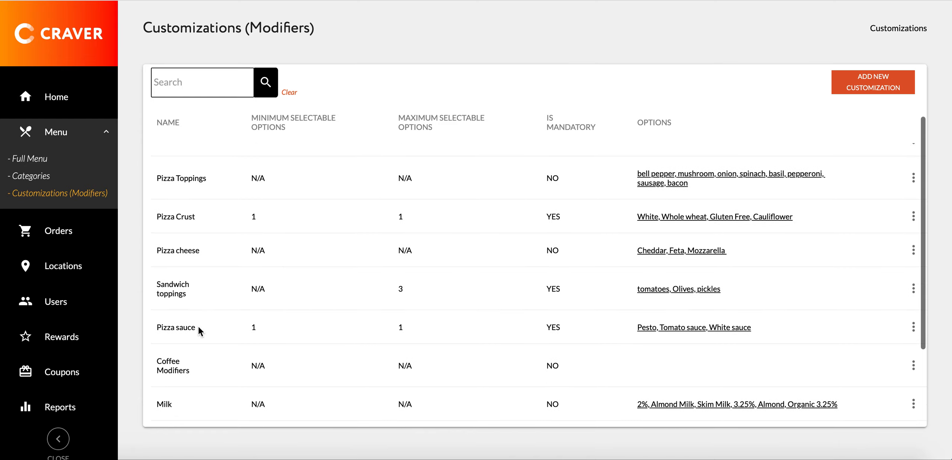
pyautogui.scroll(-3, 191, 348)
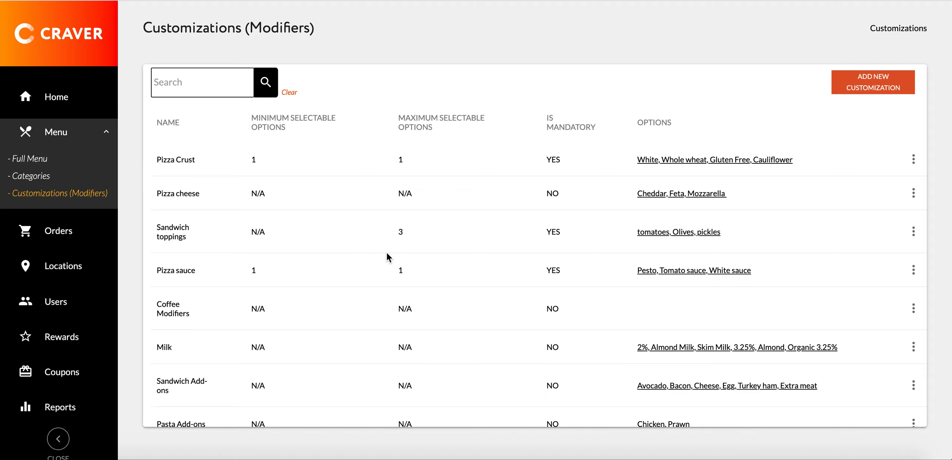
pyautogui.scroll(-1, 321, 278)
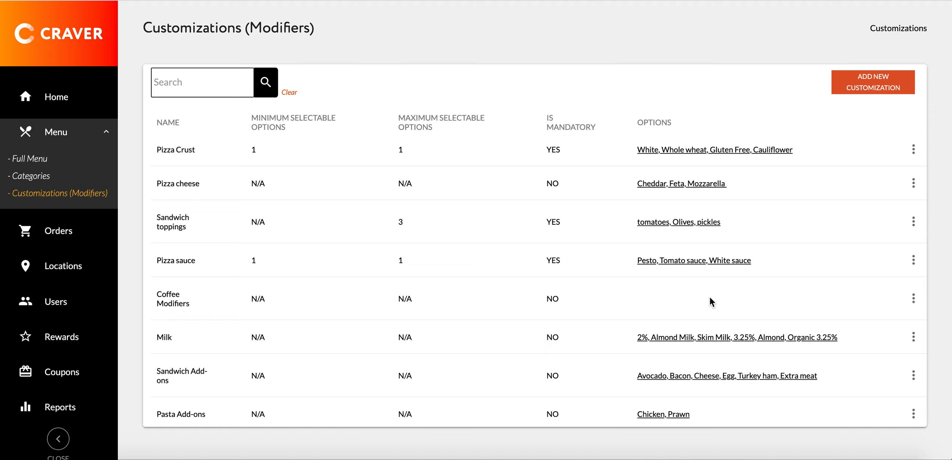
pyautogui.click(914, 299)
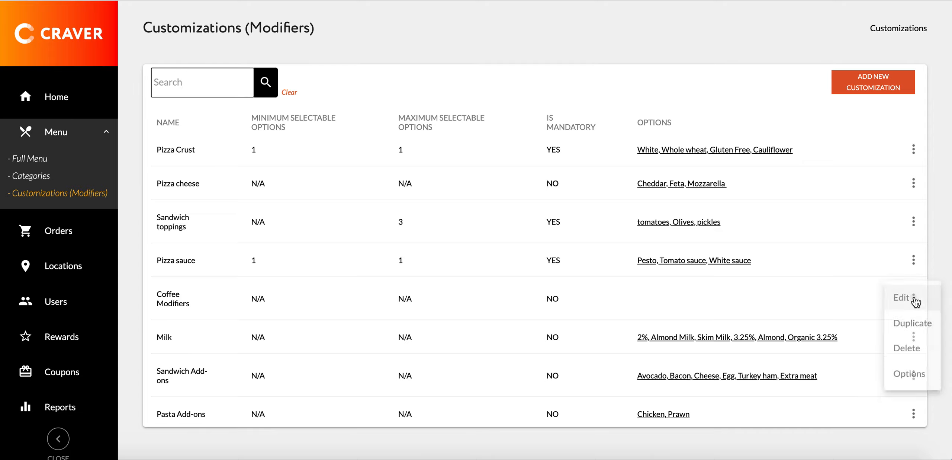
pyautogui.click(905, 380)
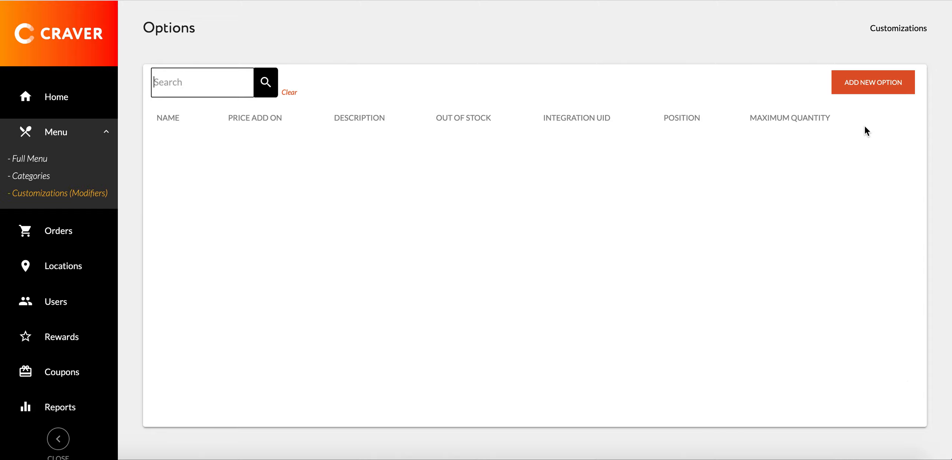
# Start a new option named "extra shot" with a price add-on of 1
pyautogui.click(864, 89)
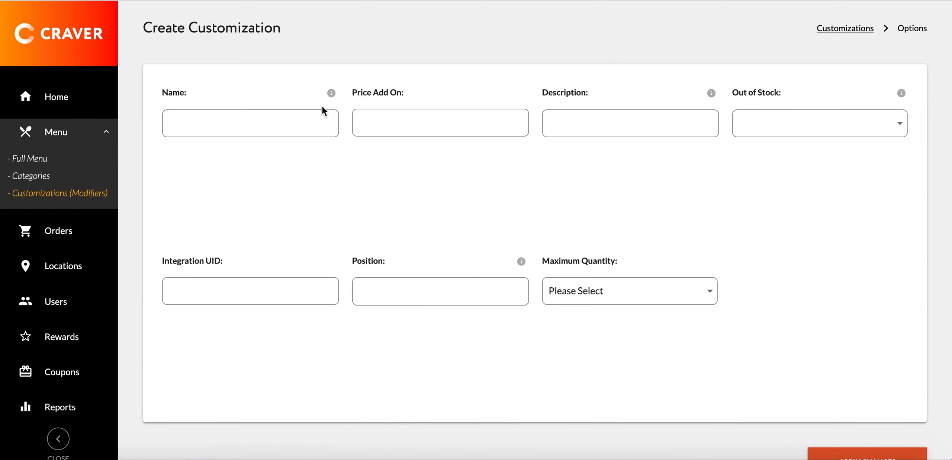
pyautogui.click(267, 128)
pyautogui.write('extra shot')
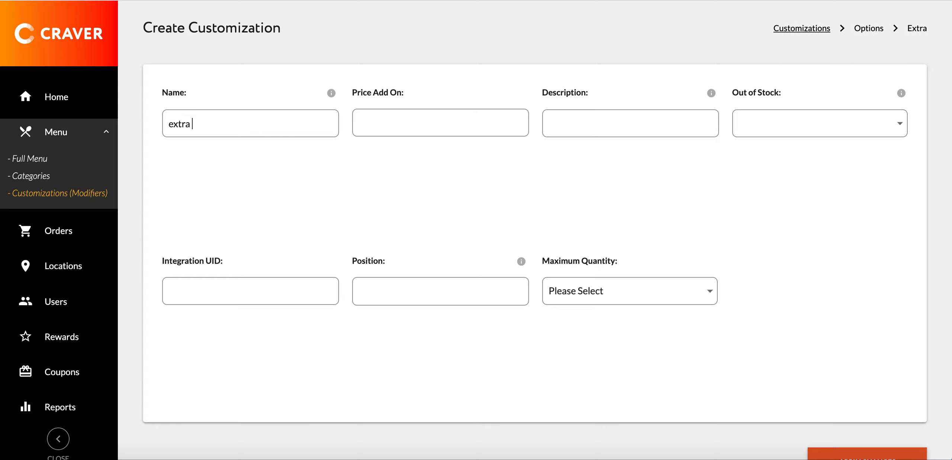
pyautogui.click(448, 127)
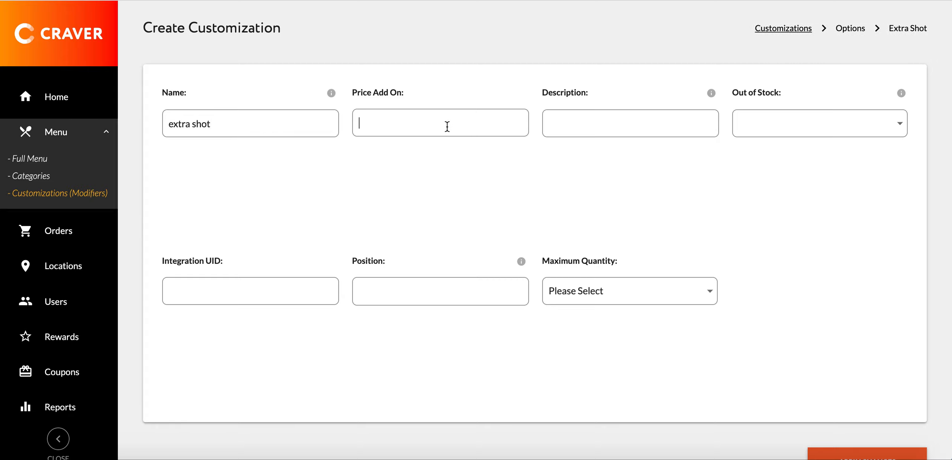
pyautogui.write('1')
# View the Maximum Quantity choices without picking one, and save the extra shot option with its remaining fields left blank
pyautogui.click(672, 125)
pyautogui.click(420, 291)
pyautogui.scroll(-1, 635, 333)
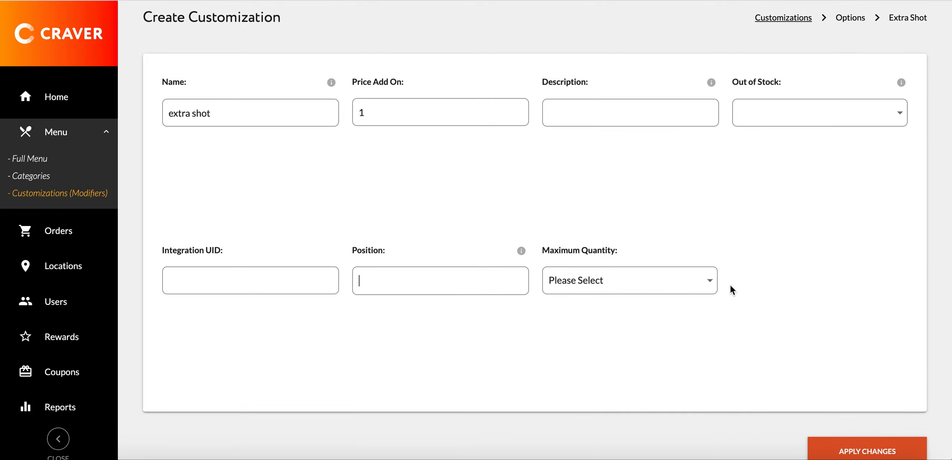
pyautogui.click(711, 284)
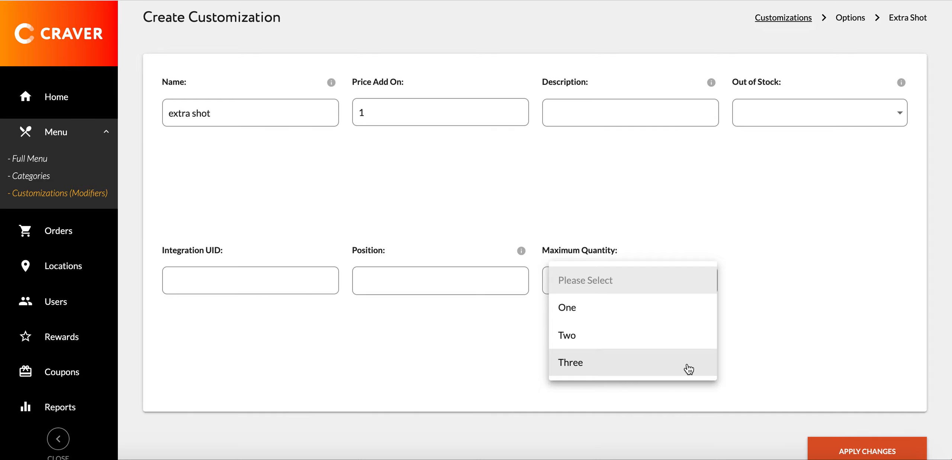
pyautogui.click(799, 288)
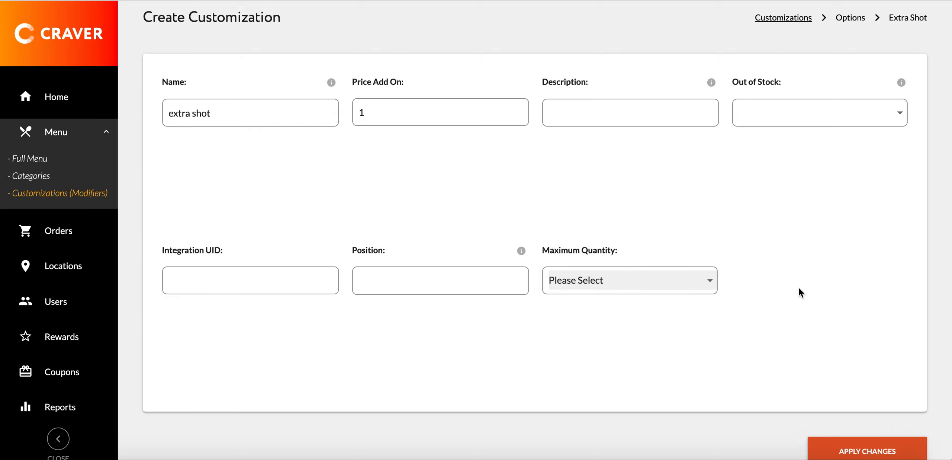
pyautogui.scroll(-1, 767, 289)
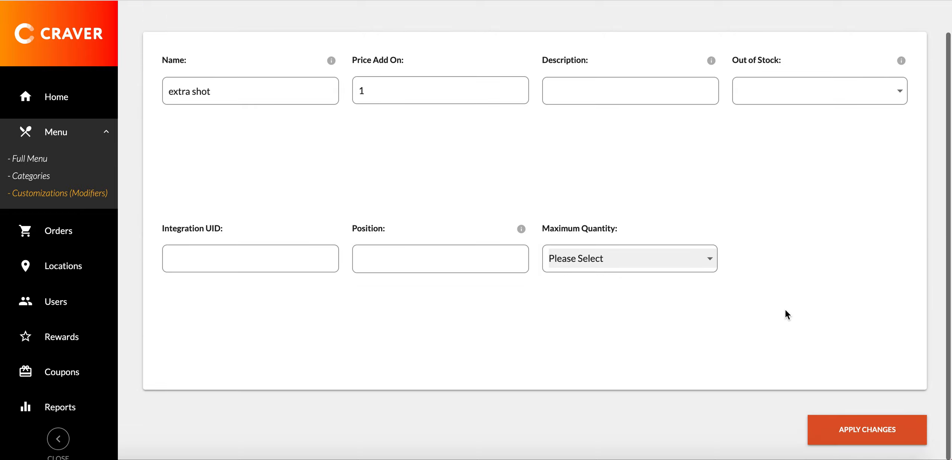
pyautogui.click(860, 431)
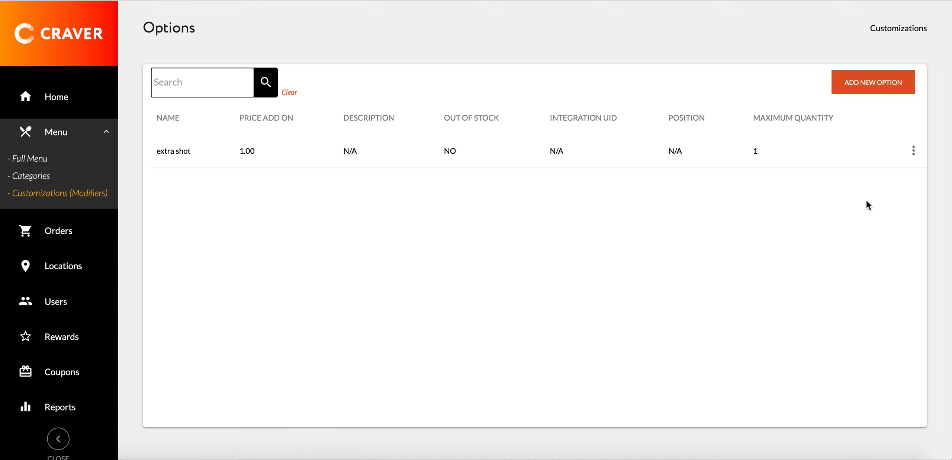
# Add another option named Decaf with a price add-on of 0 and save it
pyautogui.click(880, 89)
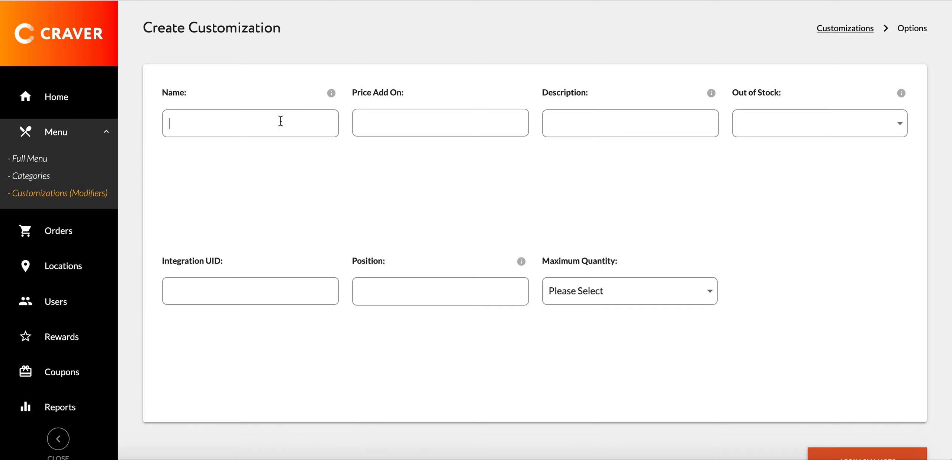
pyautogui.write('Dev')
pyautogui.press('BackSpace')
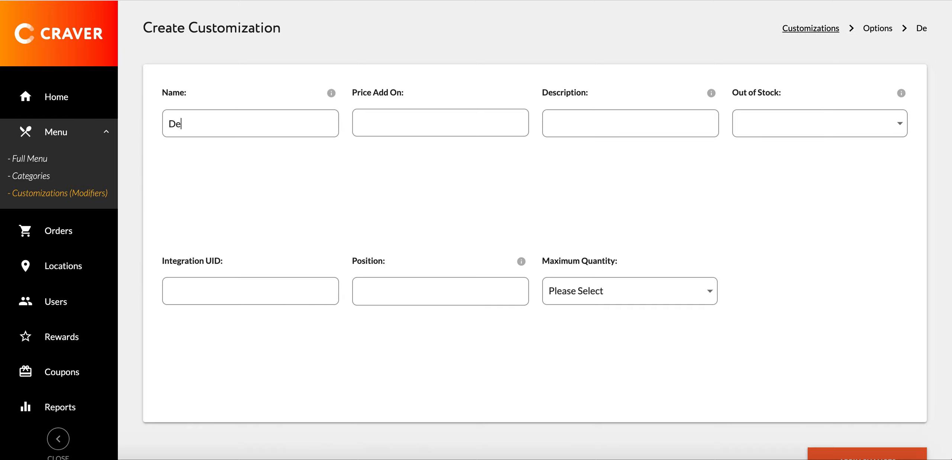
pyautogui.write('caf')
pyautogui.click(429, 134)
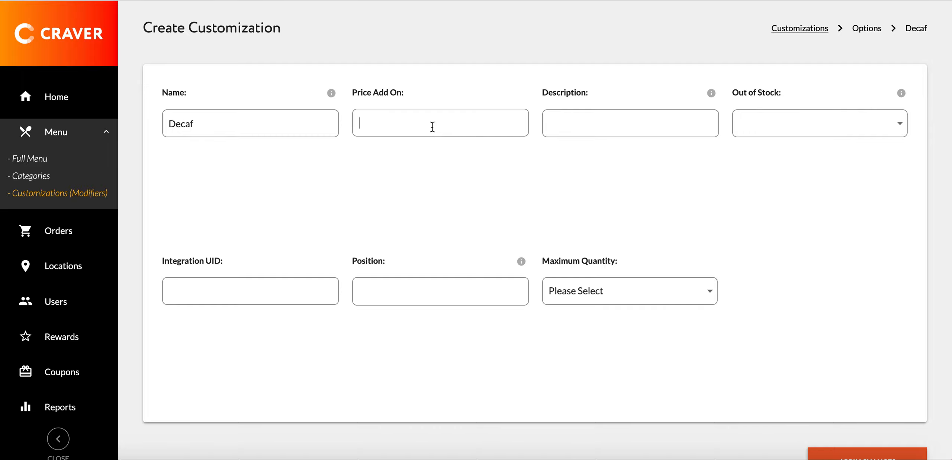
pyautogui.write('0')
pyautogui.scroll(-1, 883, 378)
pyautogui.scroll(-1, 883, 378)
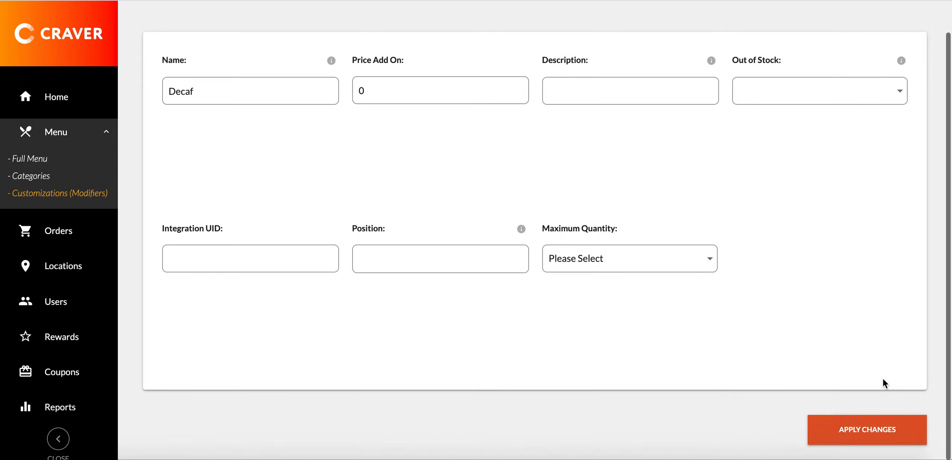
pyautogui.click(869, 432)
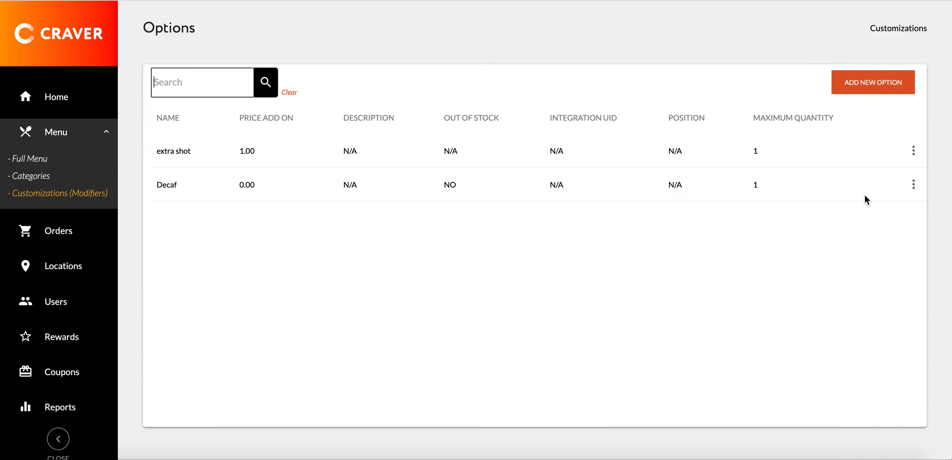
# Add another option named "Add whipped cream" with a price add-on of .50 and save it
pyautogui.click(861, 90)
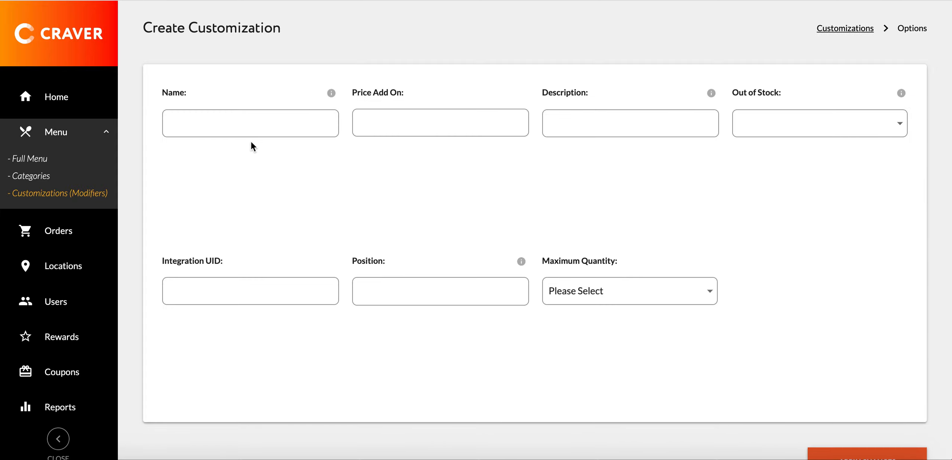
pyautogui.click(253, 123)
pyautogui.write('Add ')
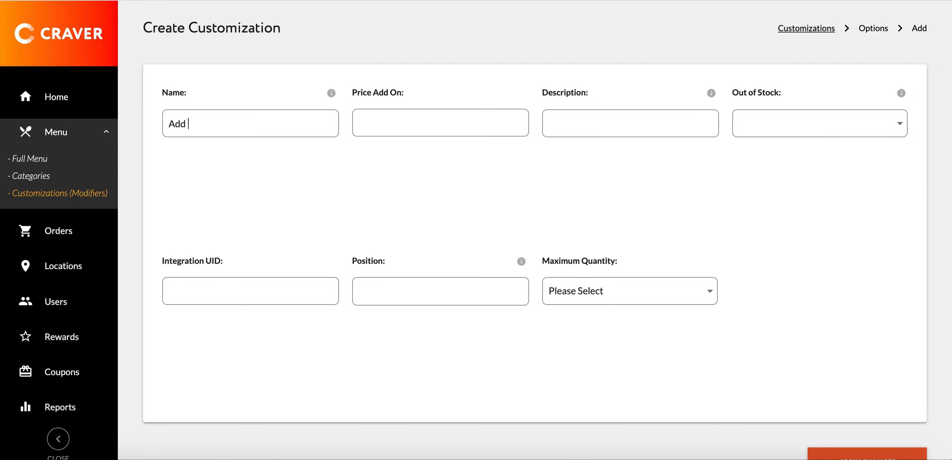
pyautogui.write('whipped cream')
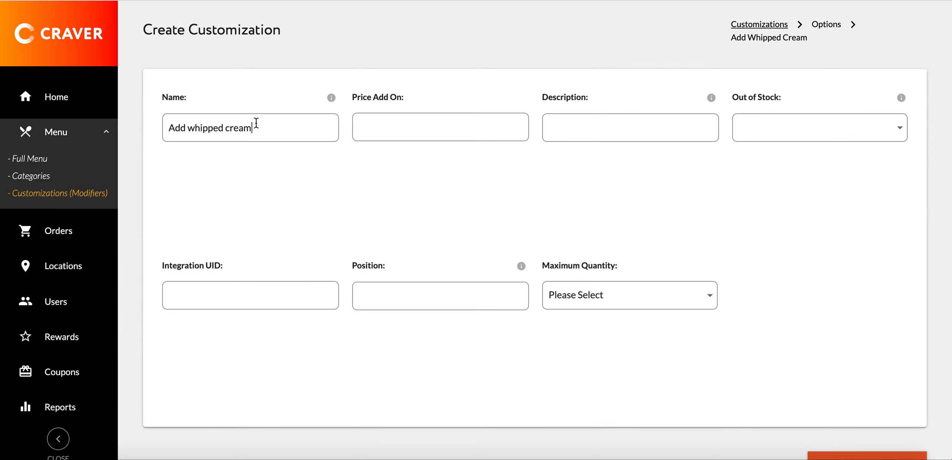
pyautogui.click(413, 127)
pyautogui.write('.50')
pyautogui.scroll(-2, 786, 331)
pyautogui.click(887, 427)
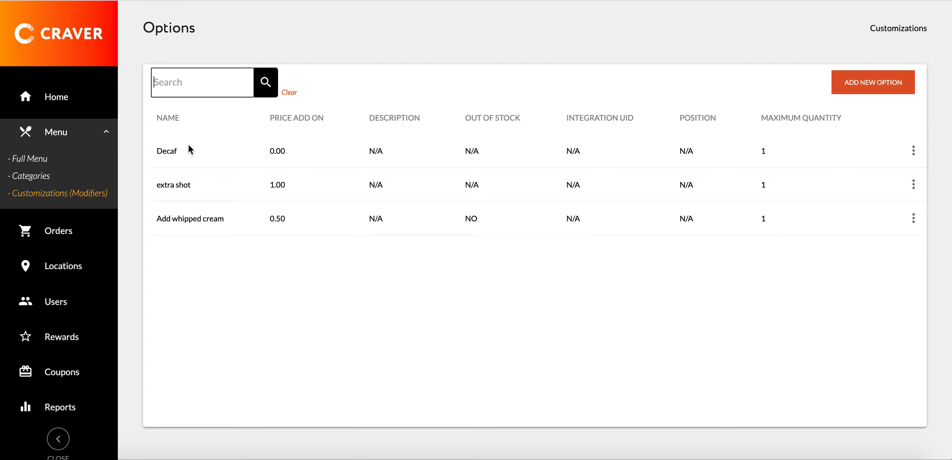
# Return to the Customizations (Modifiers) list and look through the existing customizations and their options
pyautogui.click(40, 197)
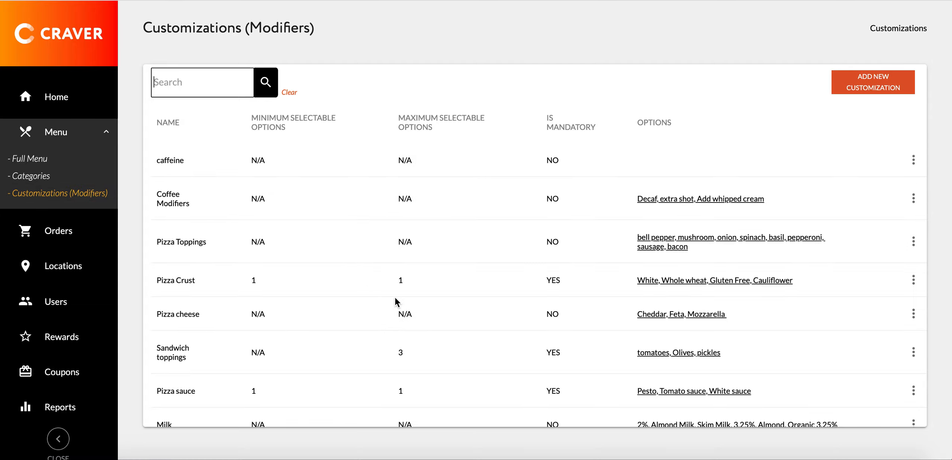
pyautogui.scroll(-3, 396, 300)
pyautogui.scroll(-1, 396, 300)
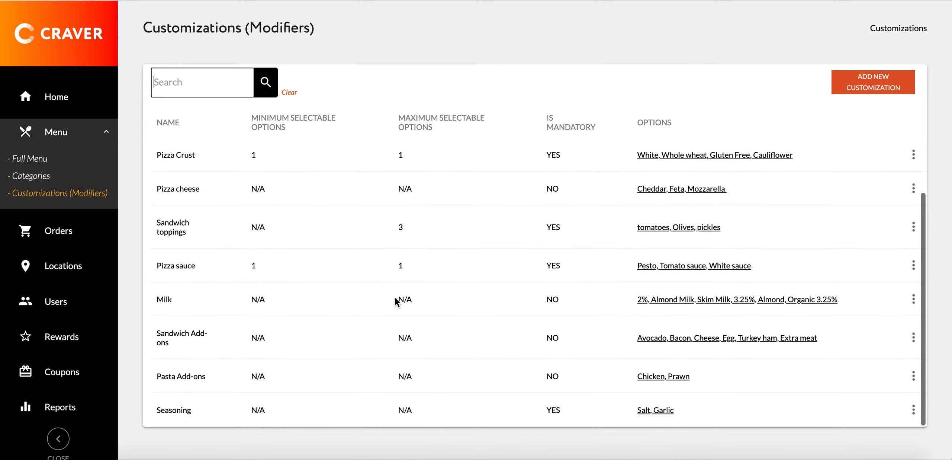
pyautogui.scroll(3, 395, 300)
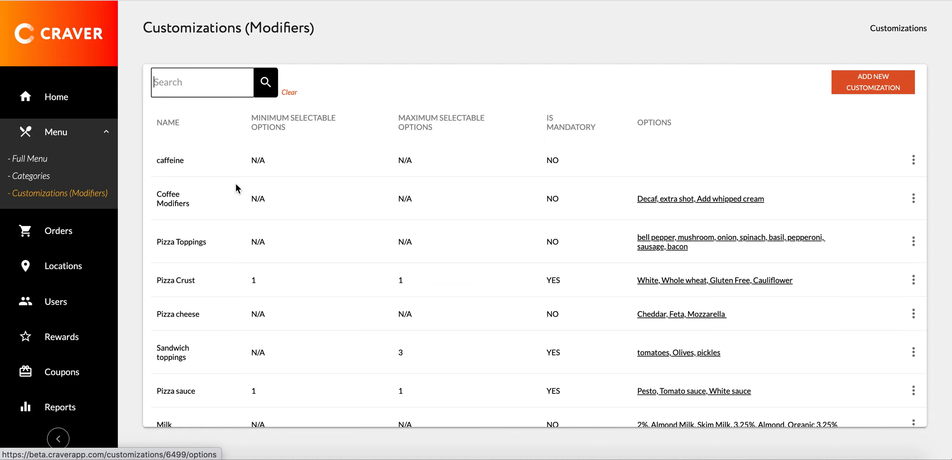
# Search the full menu's products for "latte" and open the Latte product for editing
pyautogui.click(35, 163)
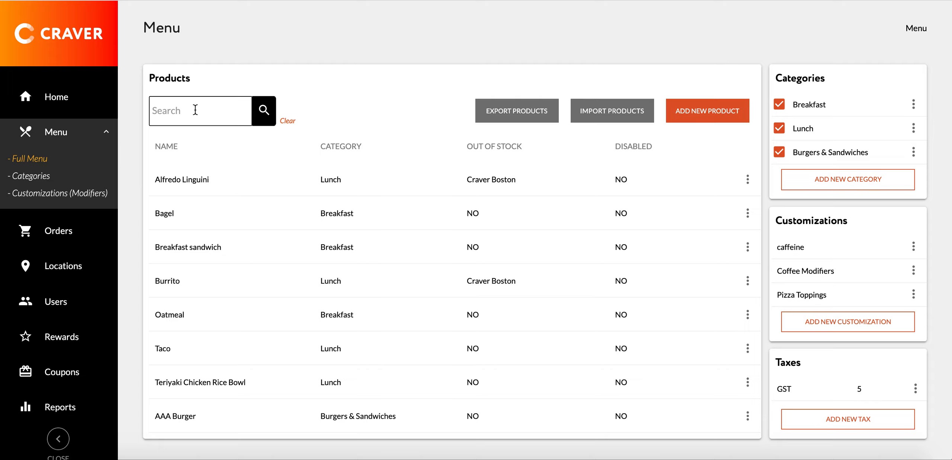
pyautogui.write('latte')
pyautogui.click(266, 112)
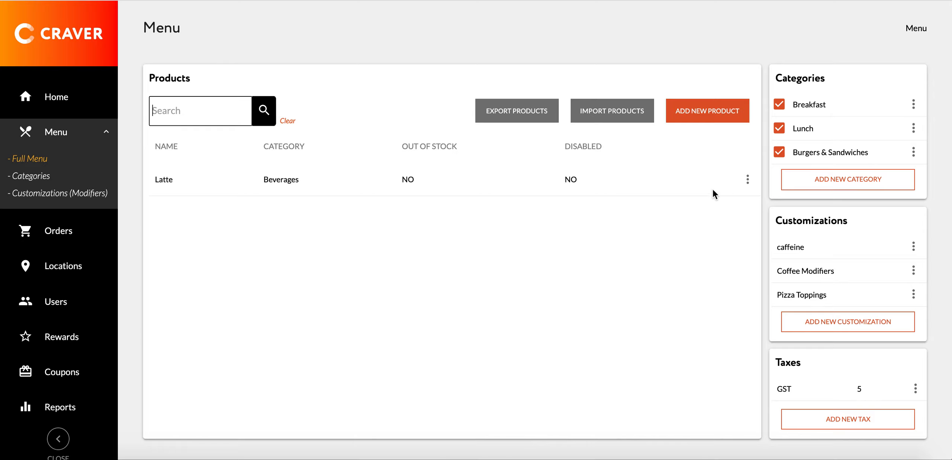
pyautogui.click(749, 182)
pyautogui.click(762, 179)
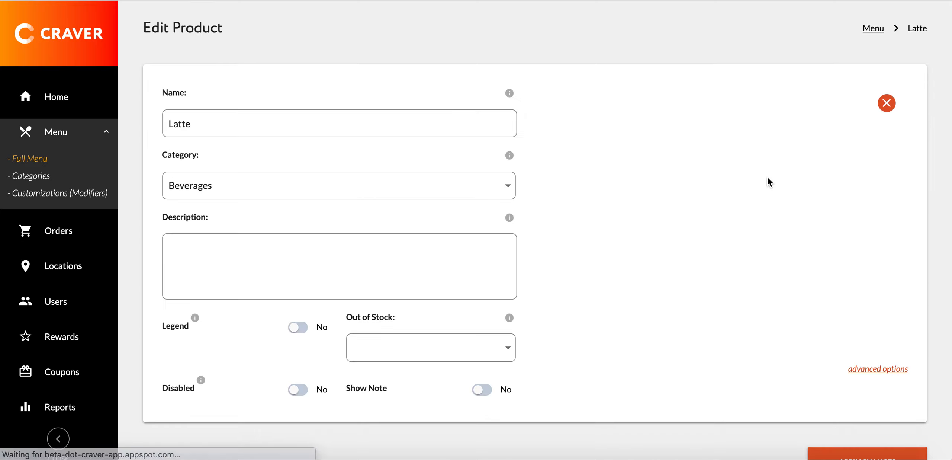
# Expand the Latte 12oz item's details and add the Coffee Modifiers customization alongside caffeine and Milk
pyautogui.scroll(-5, 642, 264)
pyautogui.scroll(-1, 643, 263)
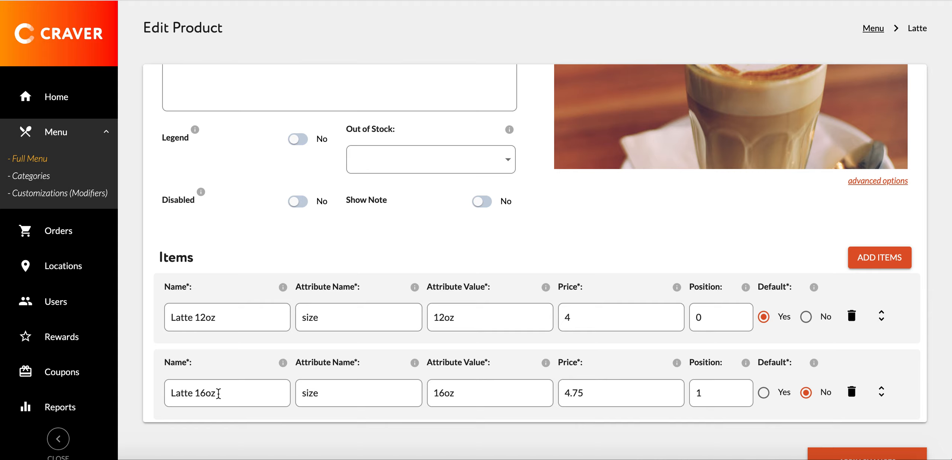
pyautogui.click(882, 319)
pyautogui.scroll(-4, 808, 309)
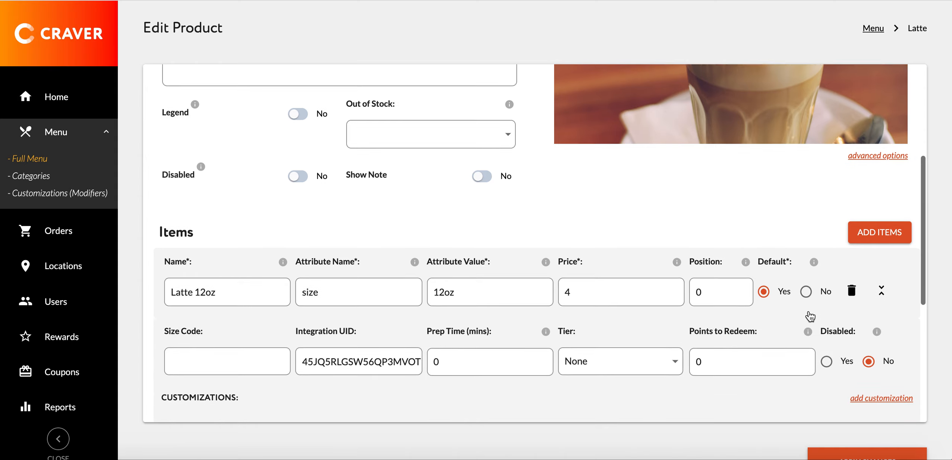
pyautogui.scroll(-2, 809, 312)
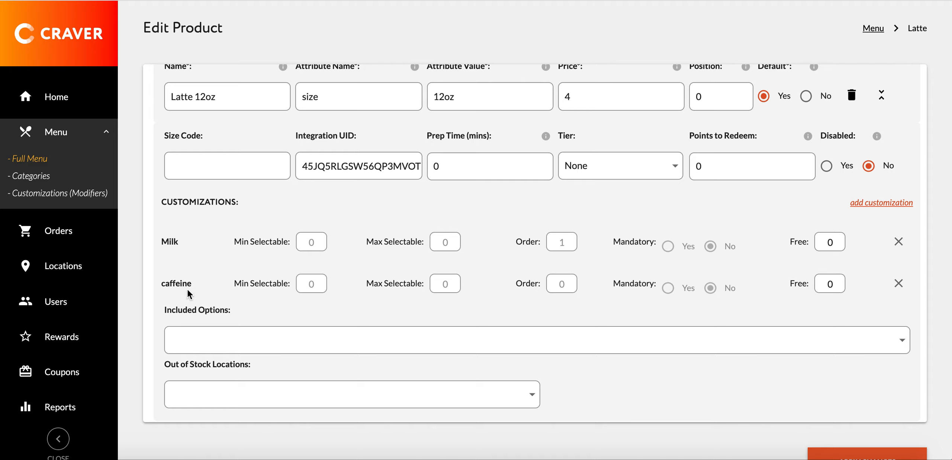
pyautogui.click(887, 207)
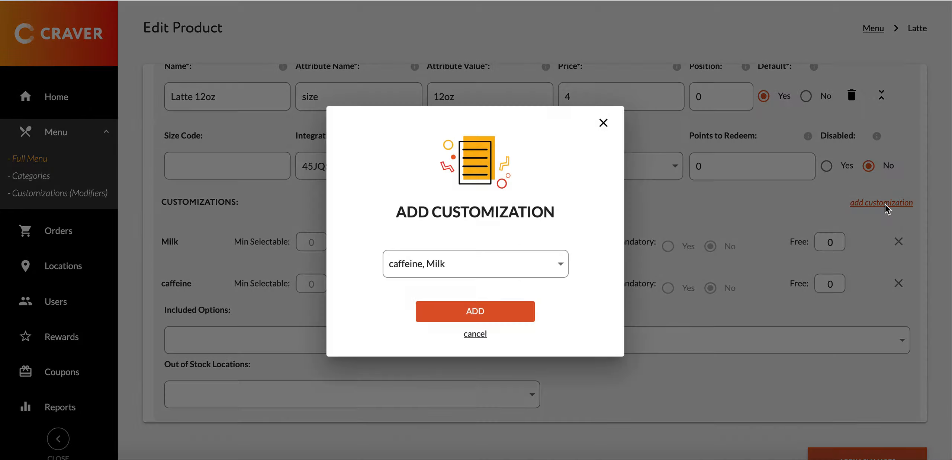
pyautogui.click(556, 263)
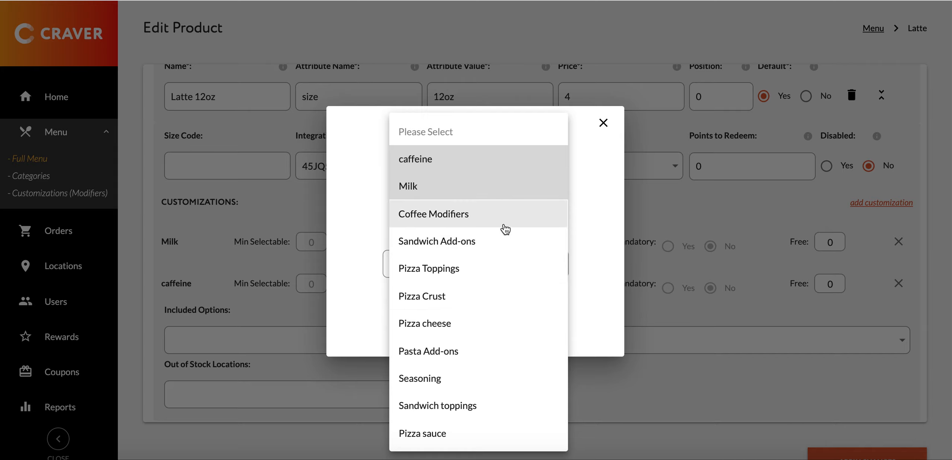
pyautogui.click(466, 219)
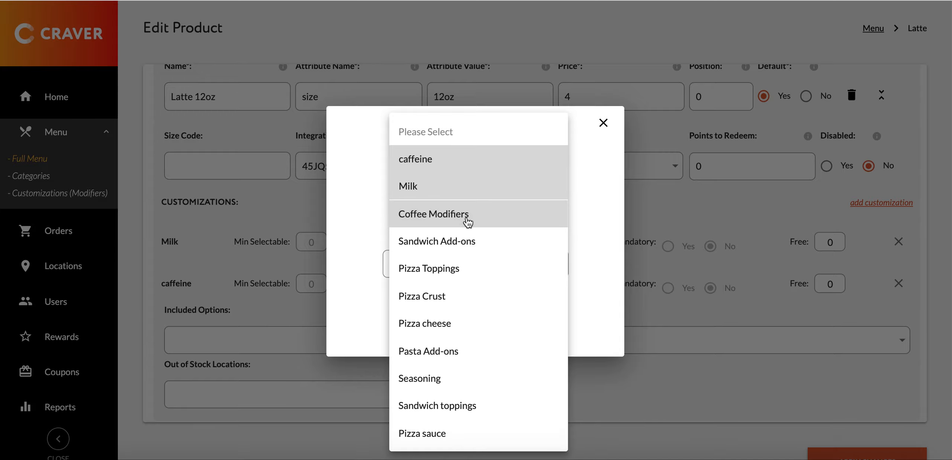
pyautogui.click(598, 198)
pyautogui.click(477, 310)
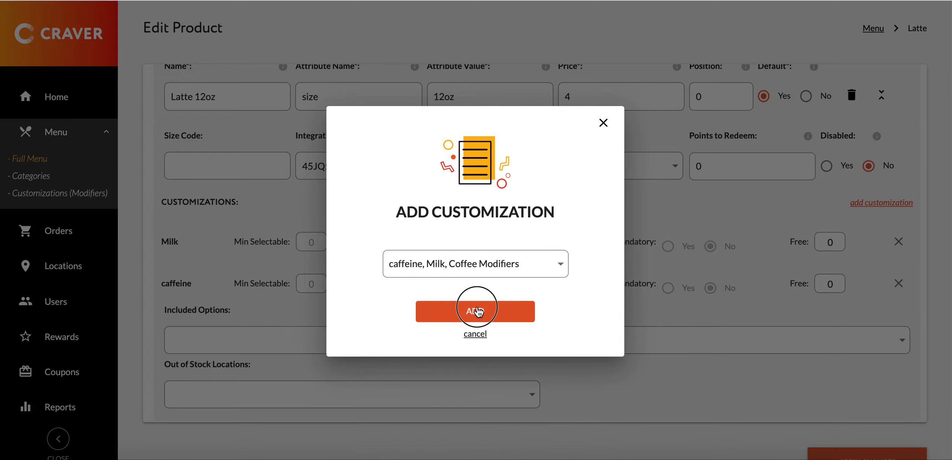
# Add the Coffee Modifiers customization to the Latte 16oz item as well and apply the product changes
pyautogui.scroll(-1, 583, 314)
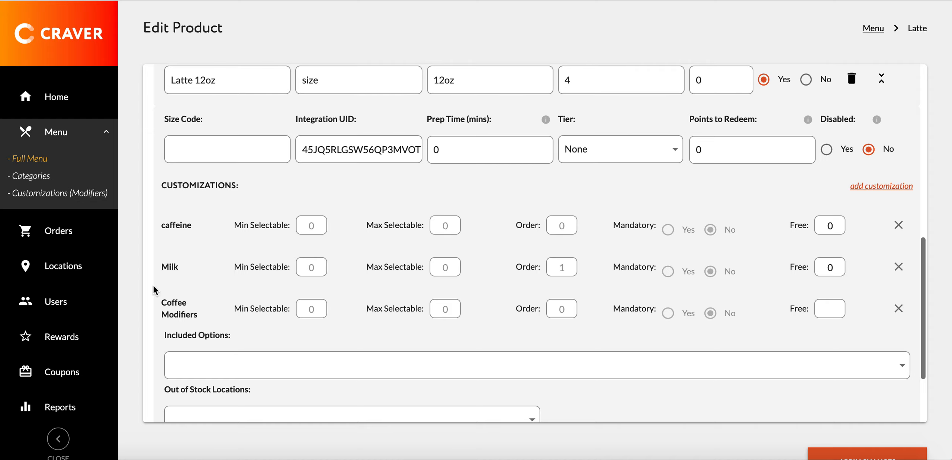
pyautogui.scroll(-3, 352, 271)
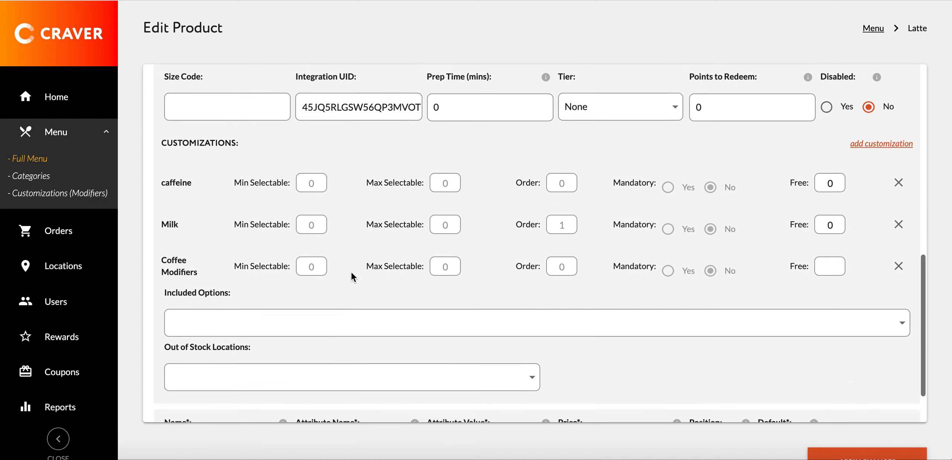
pyautogui.scroll(-1, 351, 272)
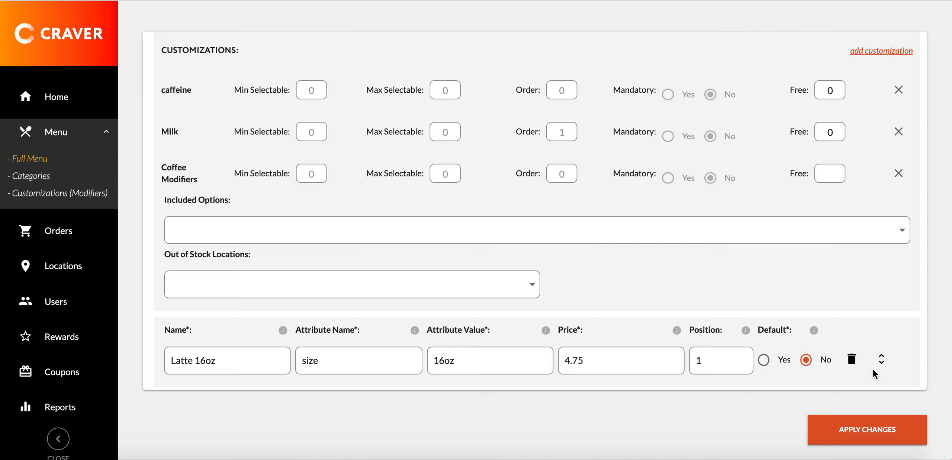
pyautogui.click(882, 361)
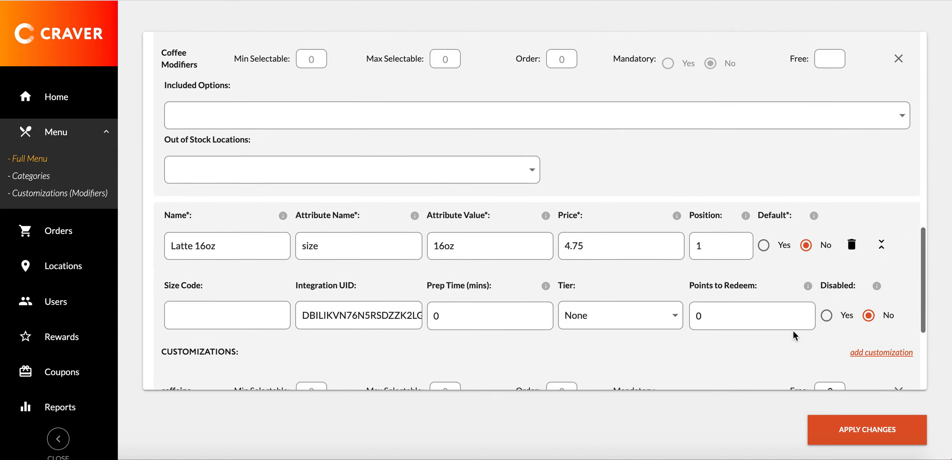
pyautogui.scroll(-5, 793, 329)
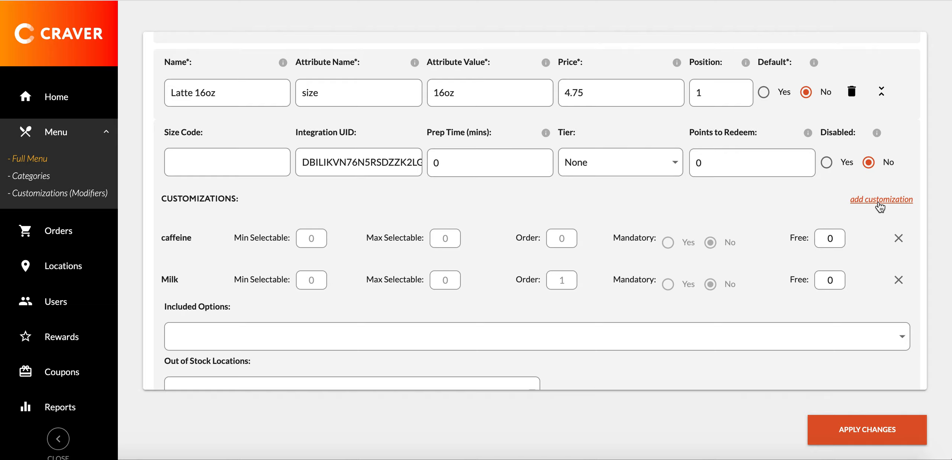
pyautogui.click(879, 203)
pyautogui.click(483, 263)
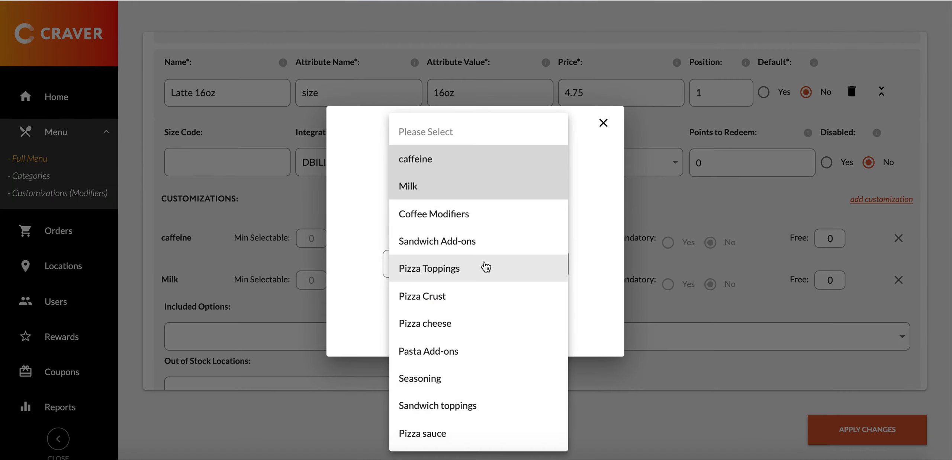
pyautogui.click(488, 214)
pyautogui.click(595, 211)
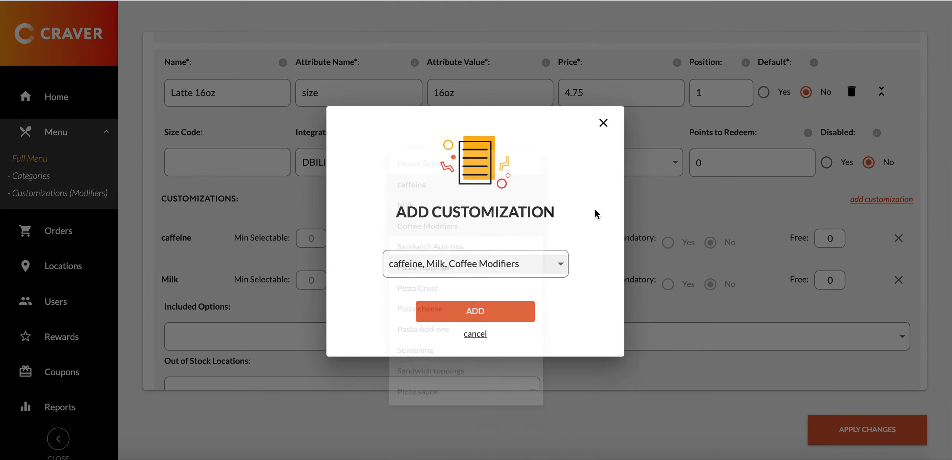
pyautogui.click(495, 319)
pyautogui.click(862, 428)
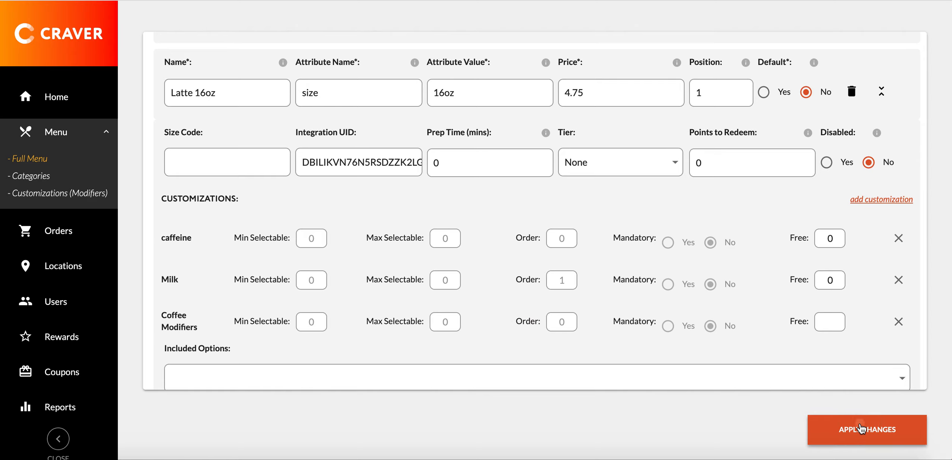